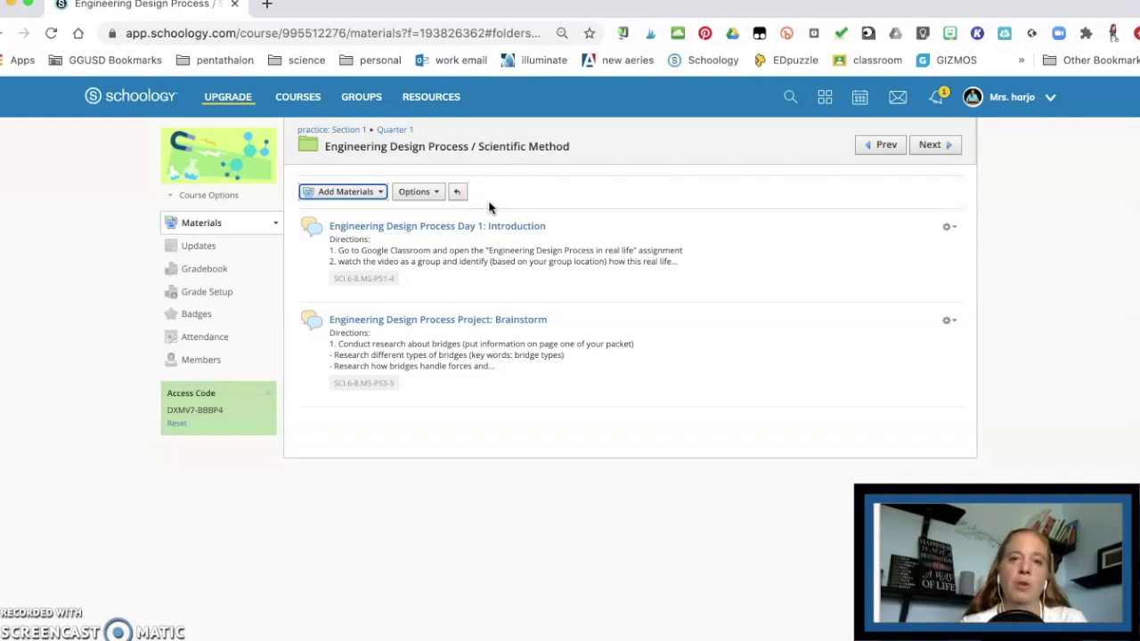
Step: Go to Resources and open the Google Drive app, listing folders like School and ALP Lessons
left_click(442, 98)
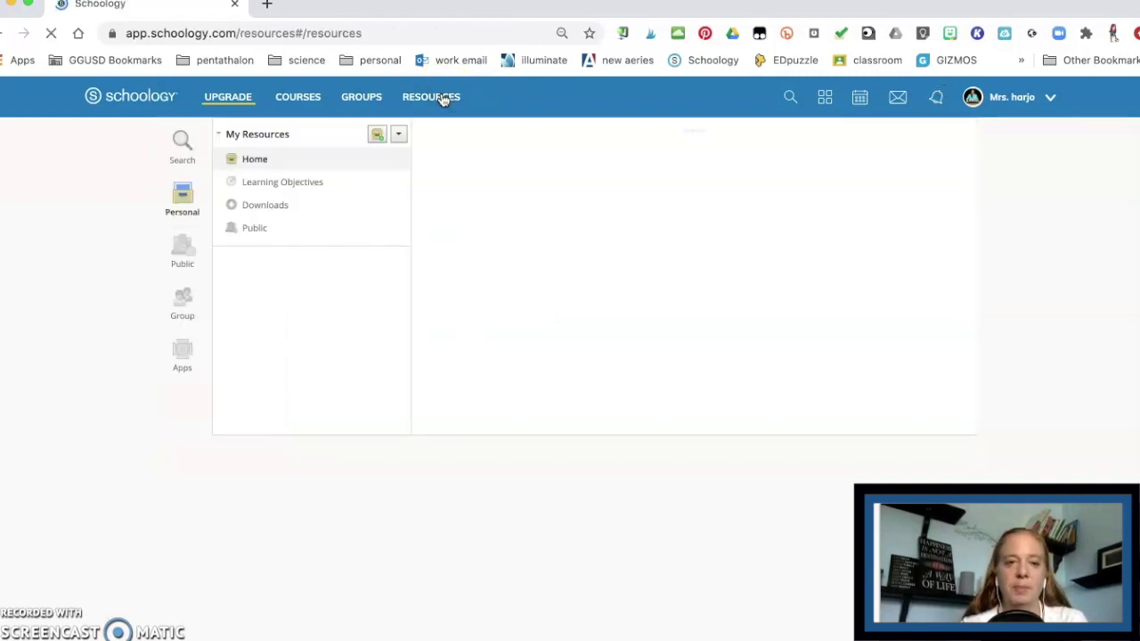
left_click(187, 349)
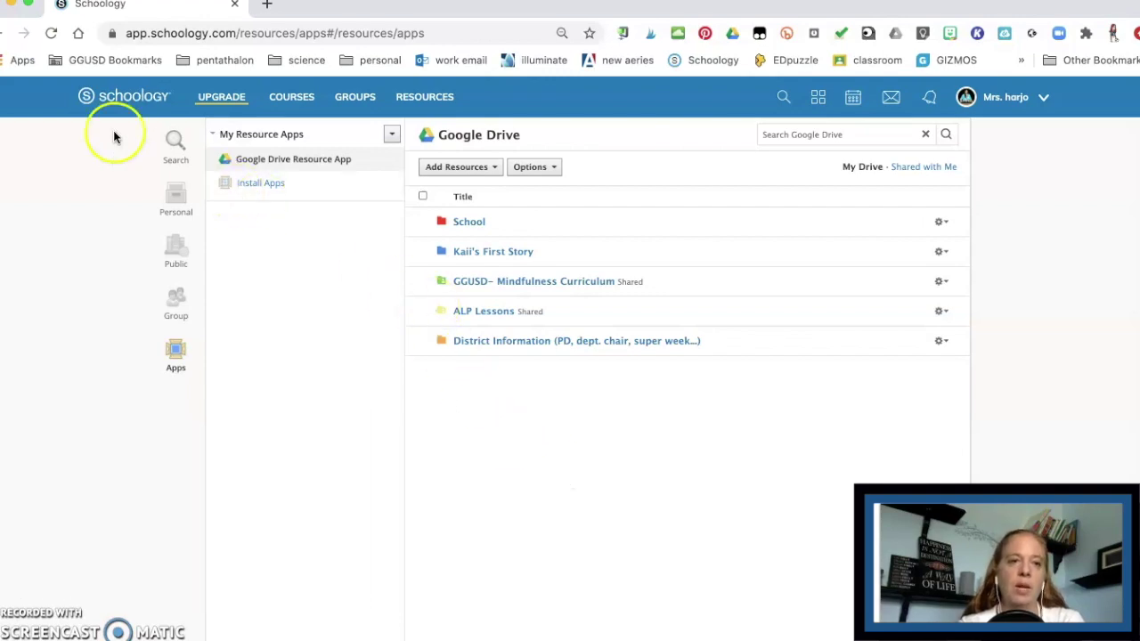
Step: In the practice course, navigate through Quarter 1 to the Engineering Design Process / Scientific Method folder
left_click(301, 97)
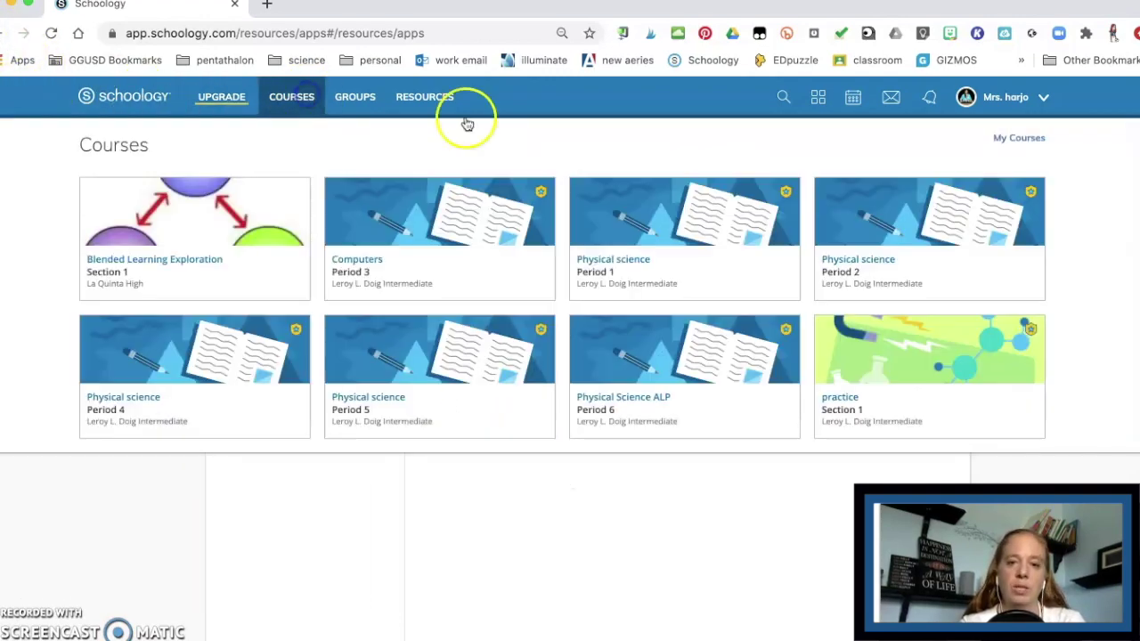
left_click(911, 328)
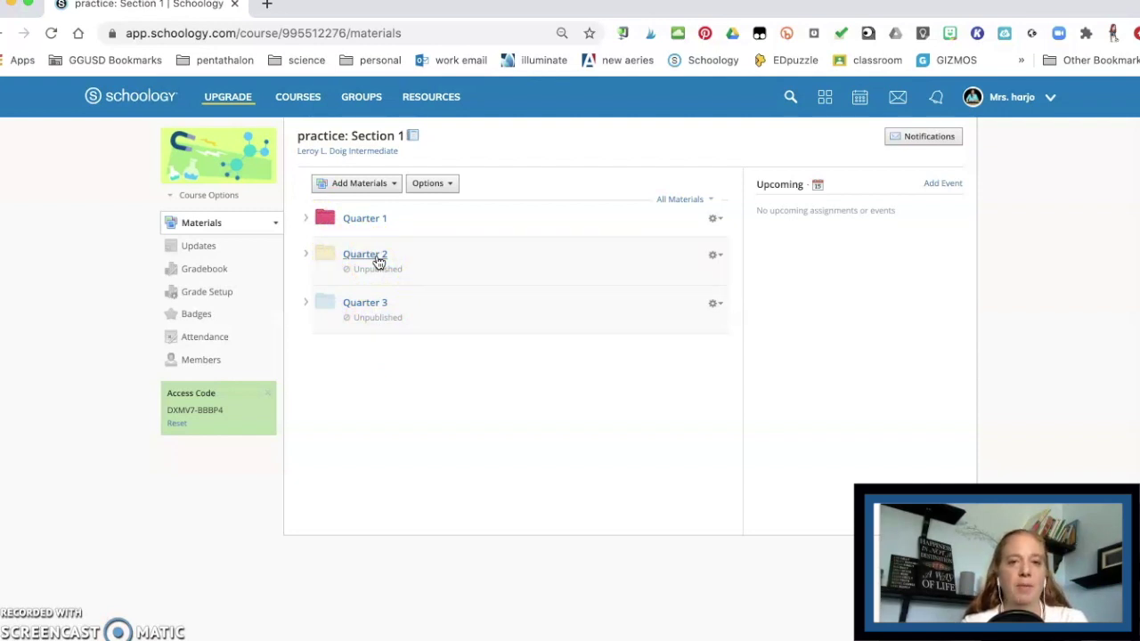
left_click(356, 220)
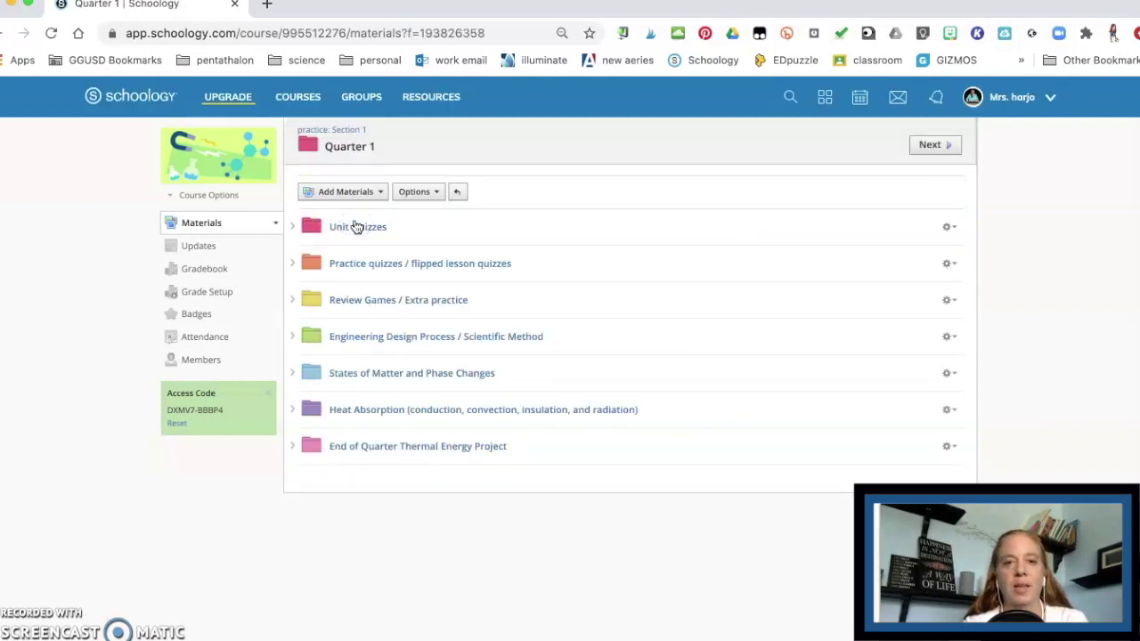
left_click(356, 227)
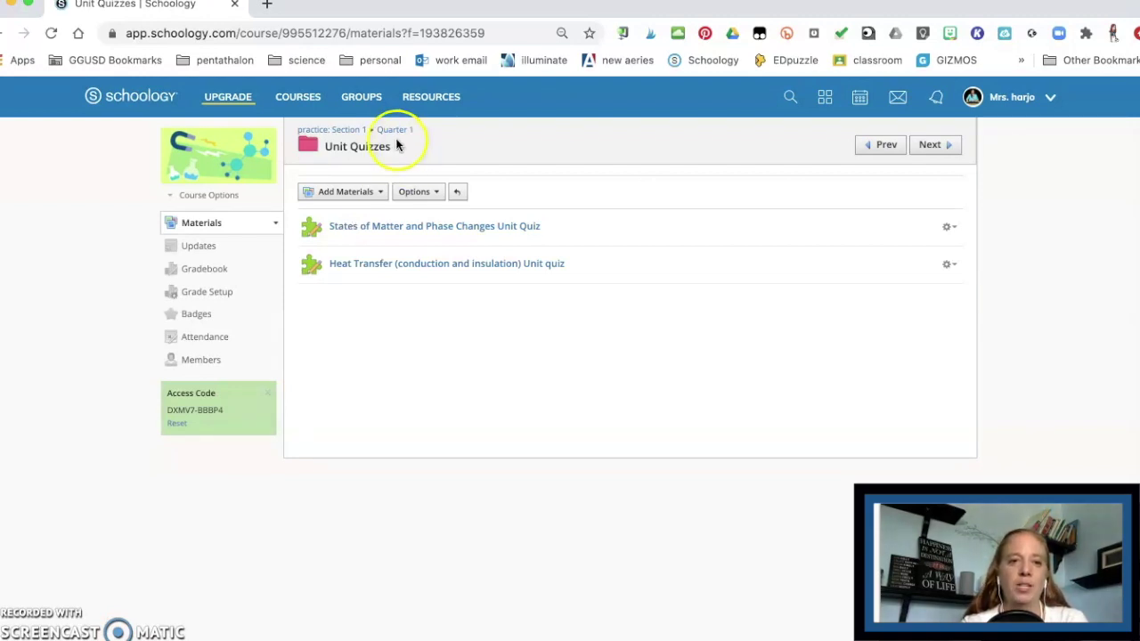
left_click(392, 129)
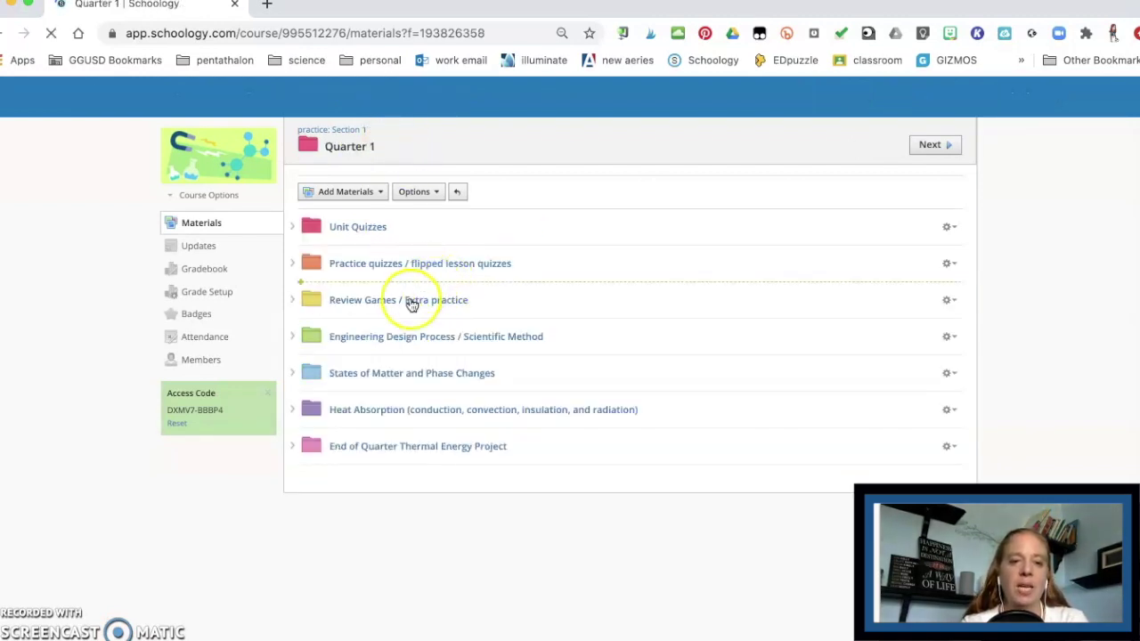
left_click(384, 343)
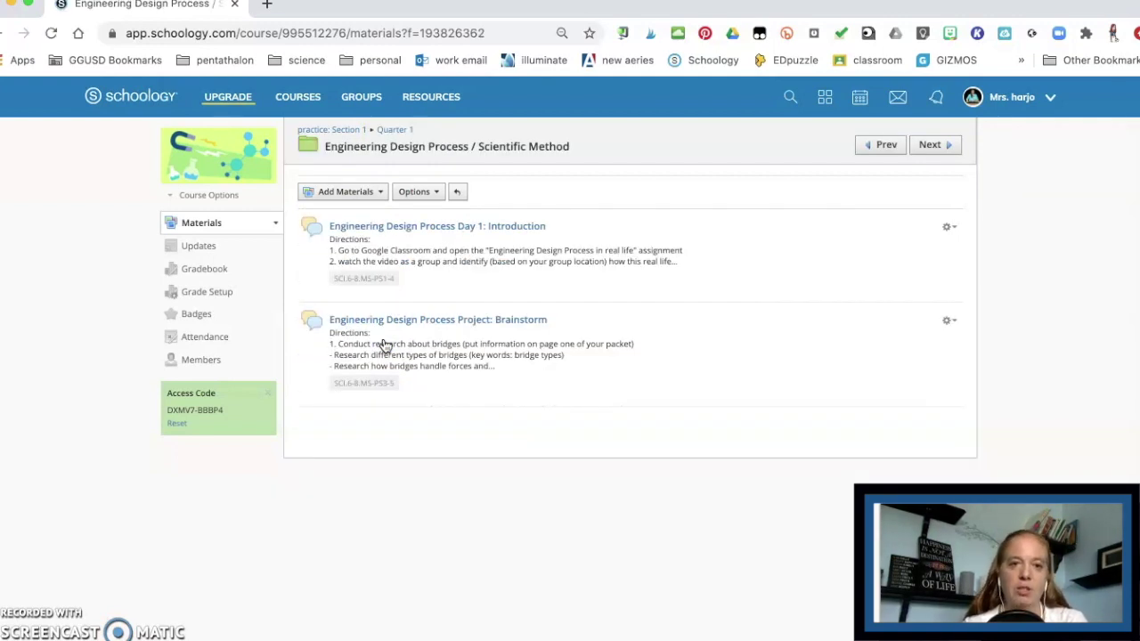
Step: Add a new assignment named 'scientific method digital notebook'
left_click(353, 192)
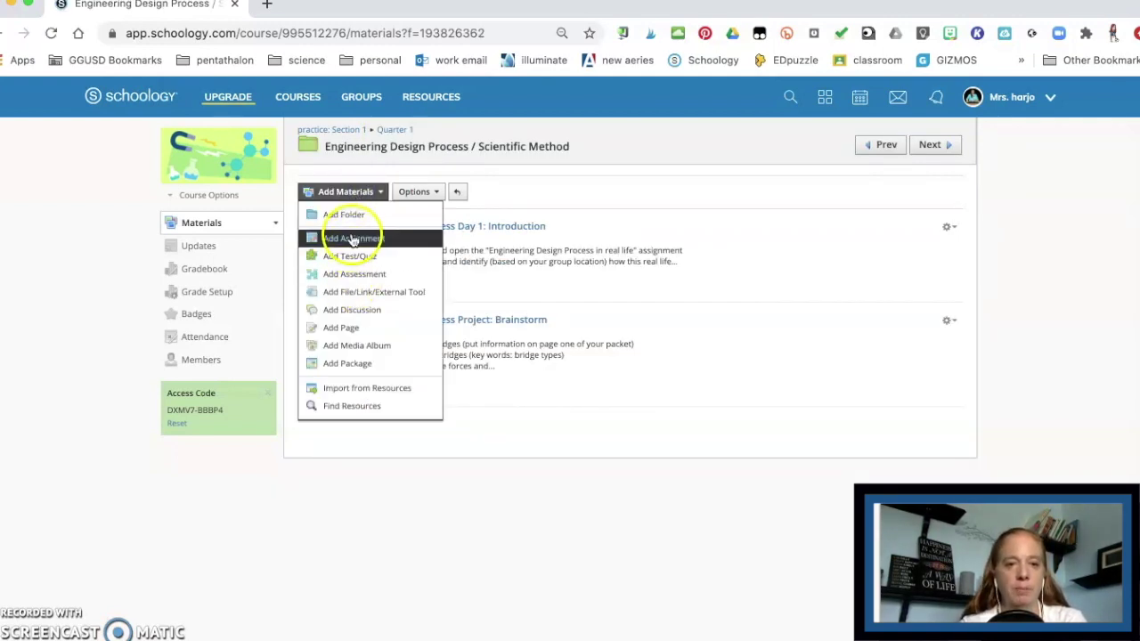
left_click(353, 238)
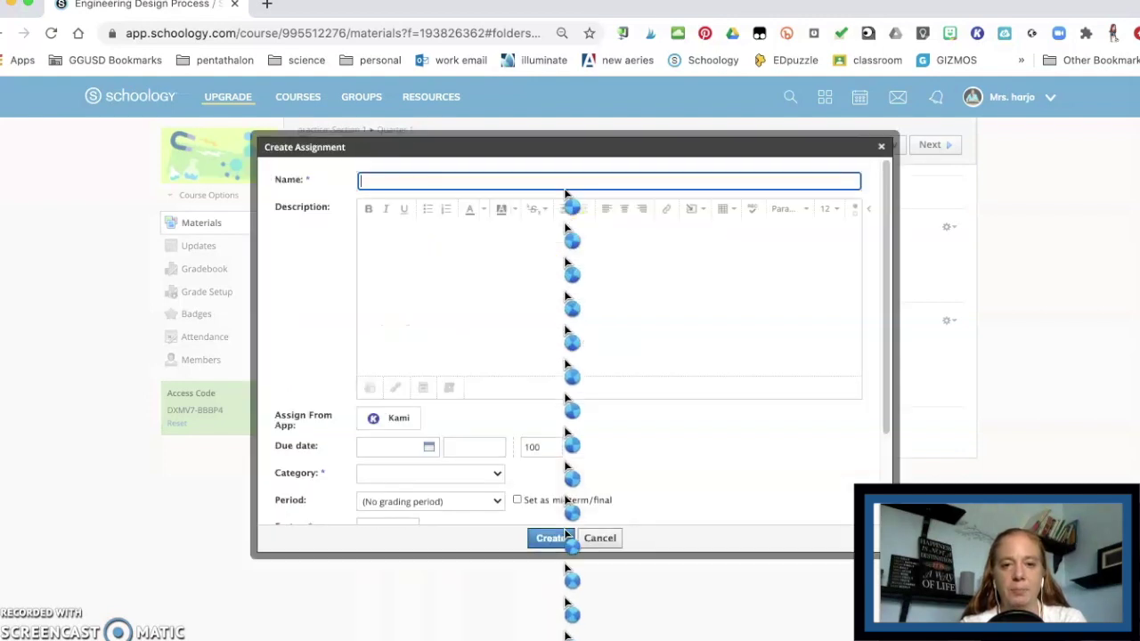
left_click(566, 181)
left_click(522, 214)
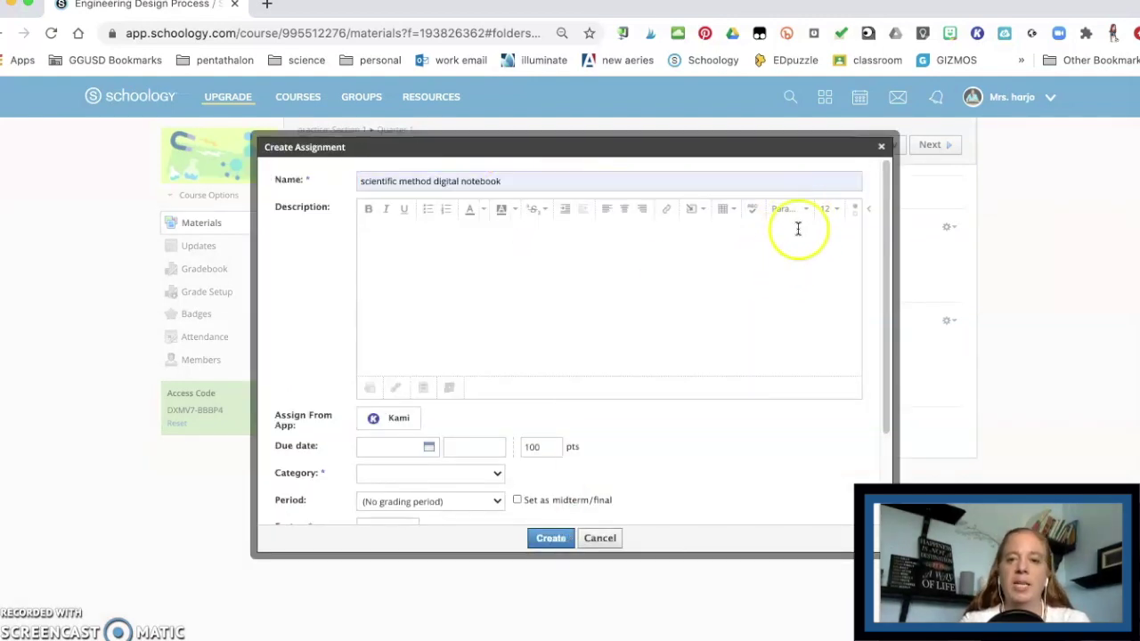
Step: Bring up the Google Drive Resource App from the description's Insert Content menu
left_click(688, 268)
left_click(693, 210)
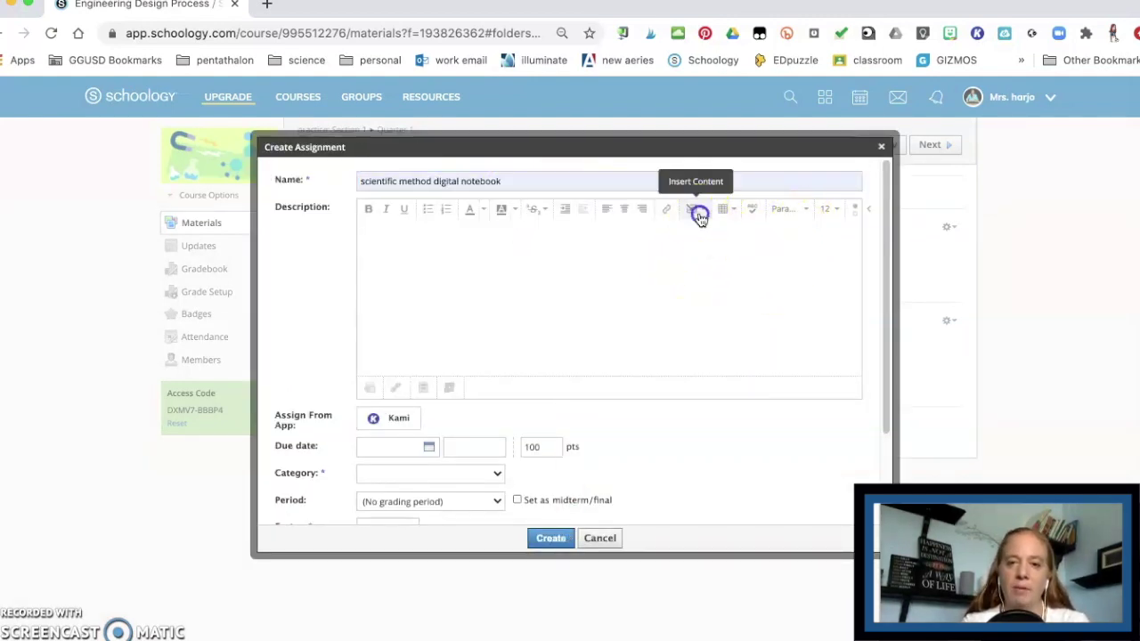
left_click(807, 234)
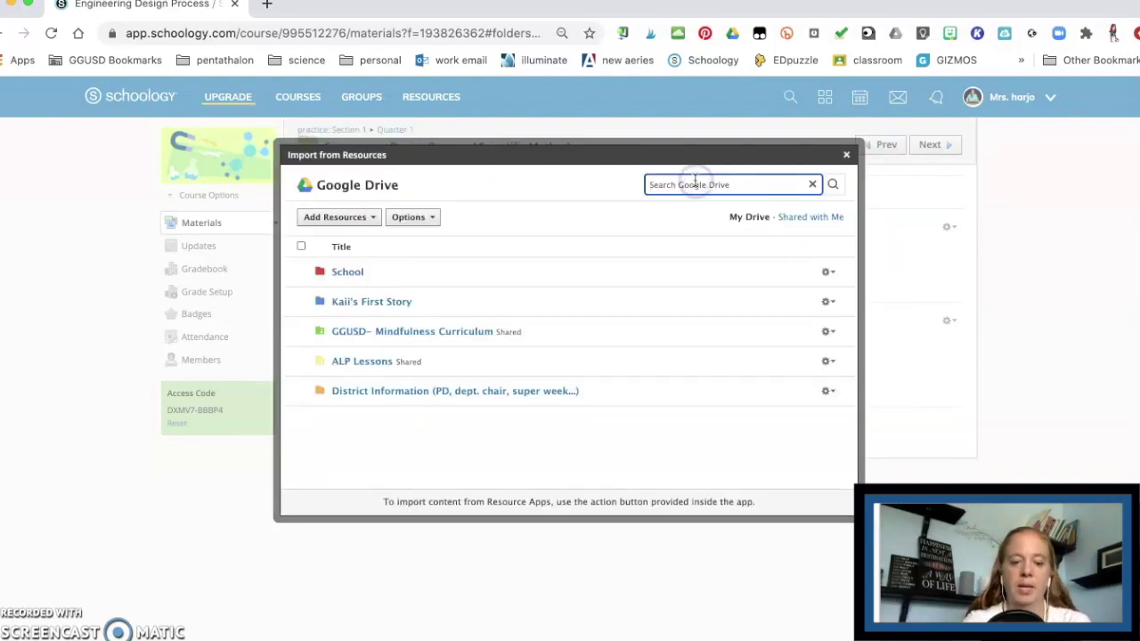
Step: Search Drive for 'scientific method digital notebook' and import the Scientific Method Digital Interactive Notebook (8th) file as a link
left_click(693, 183)
type("scientific method digital notebook")
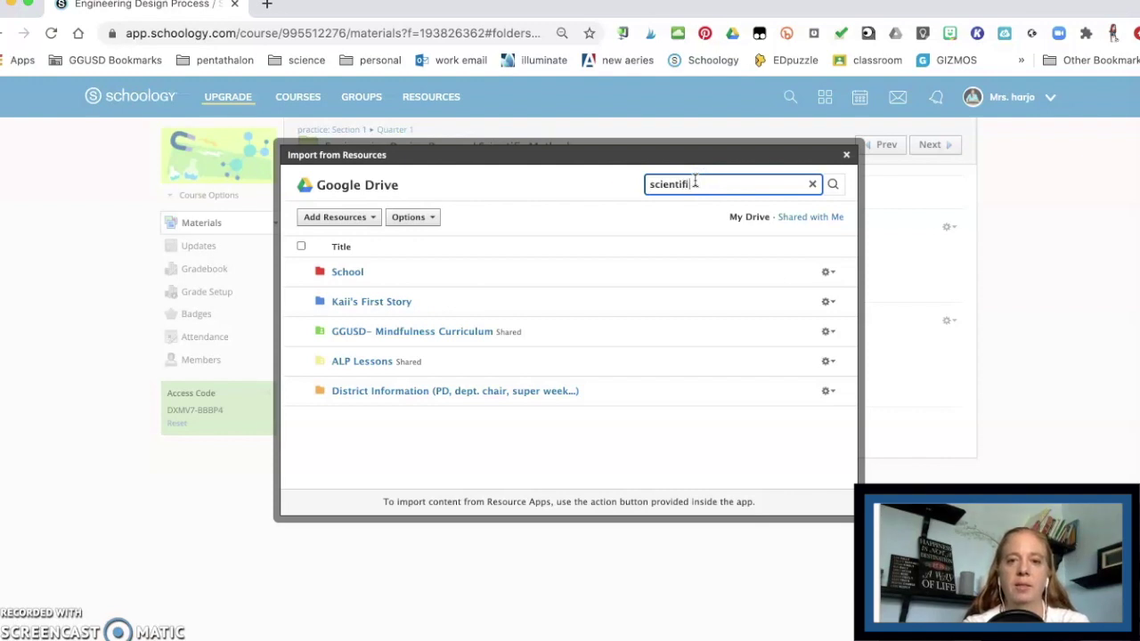
left_click(301, 271)
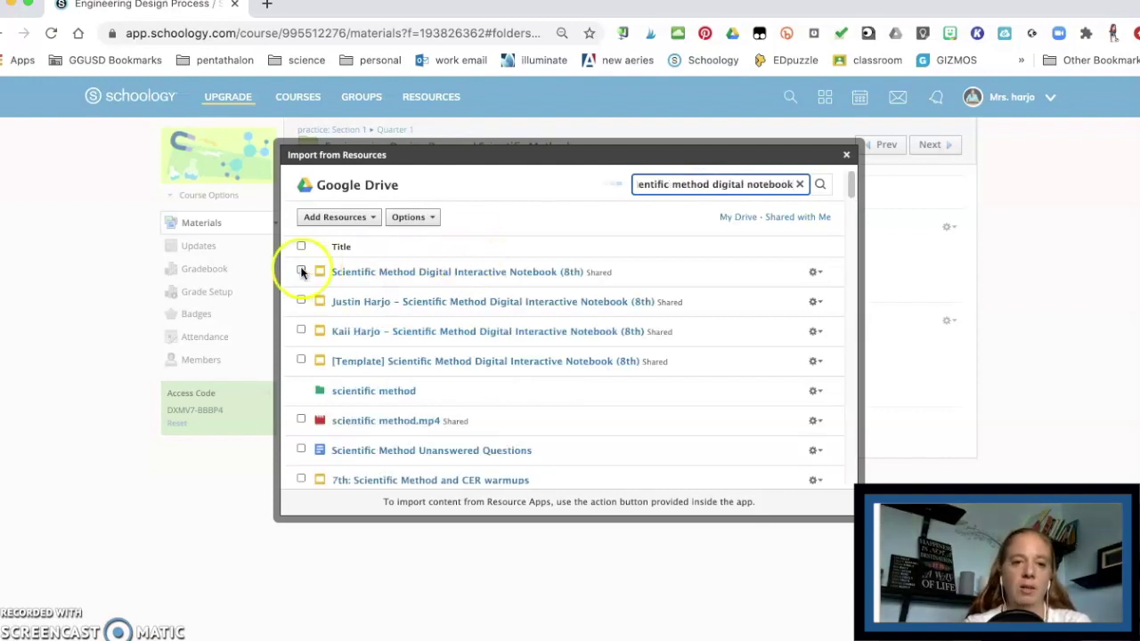
left_click(813, 272)
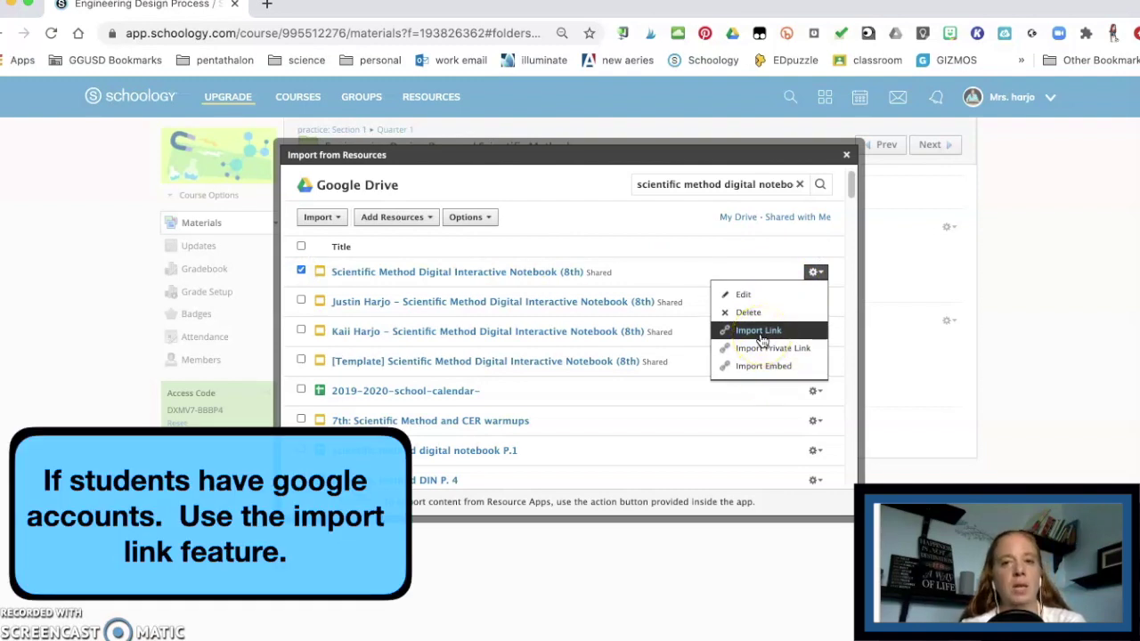
left_click(759, 330)
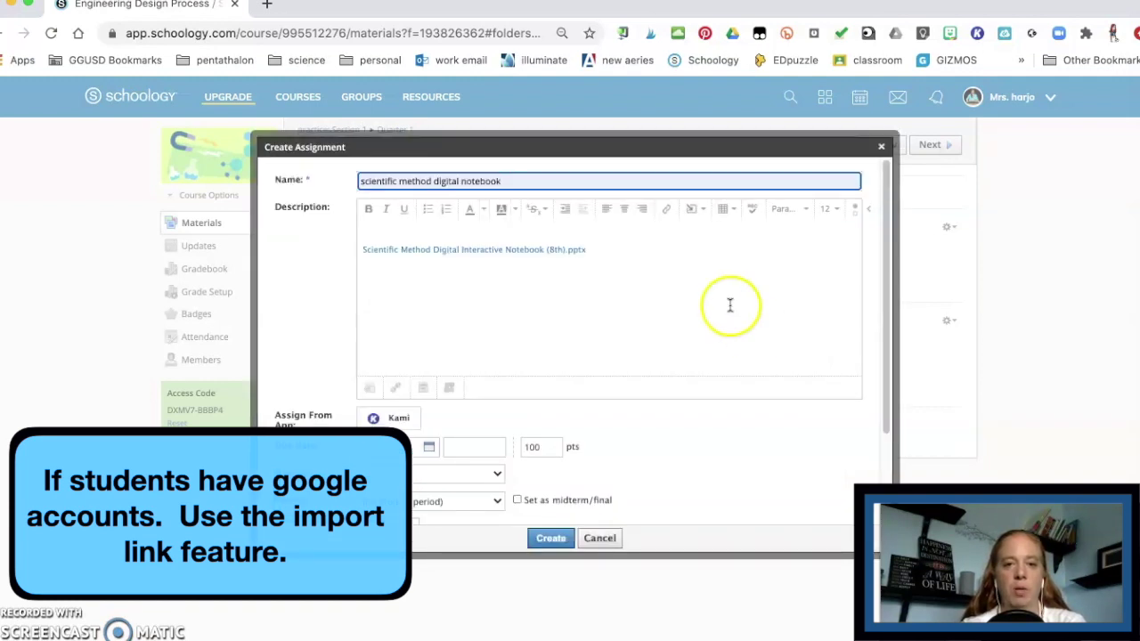
left_click(513, 231)
Step: Add a 'Directions:' heading with steps 1 (open the notebook link) and 2 (make a copy)
key("Return")
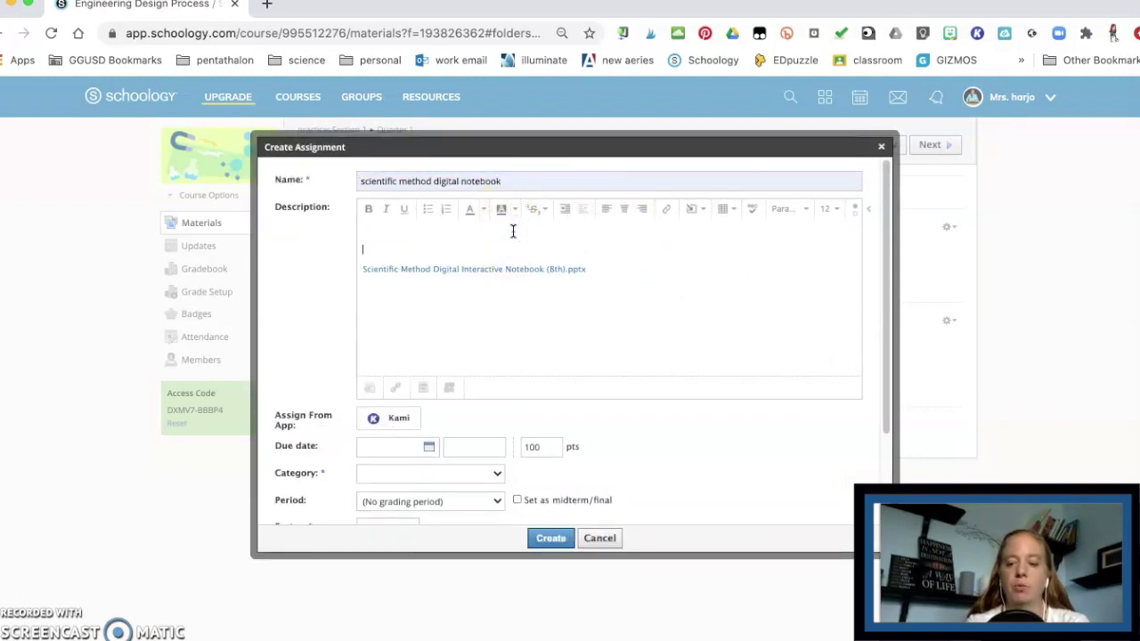
type("D")
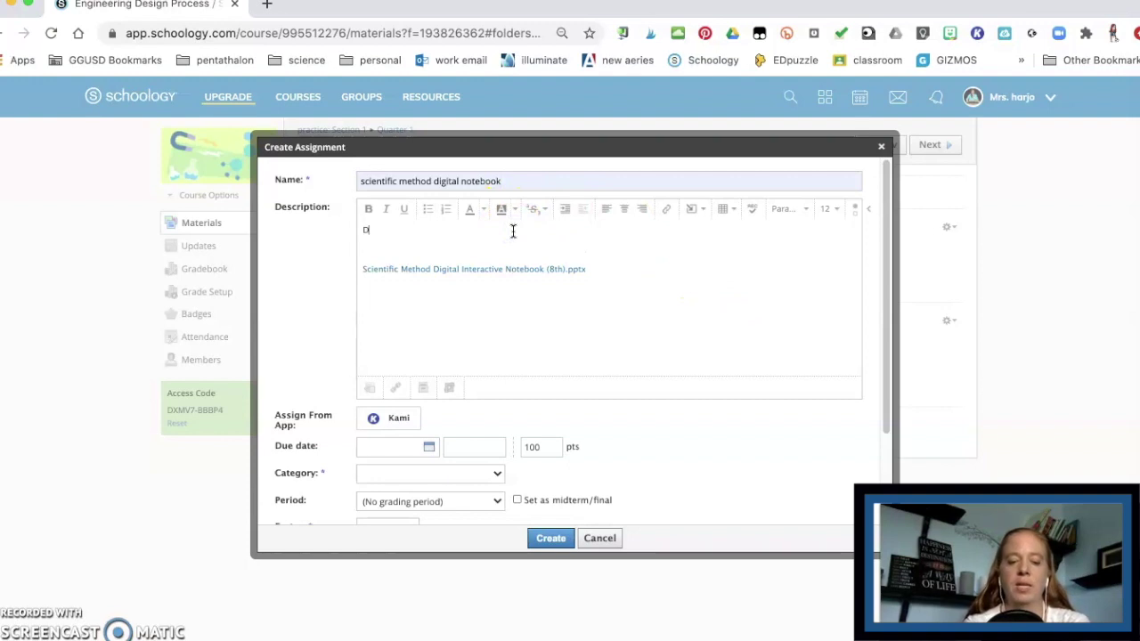
type("irections:")
key("Return")
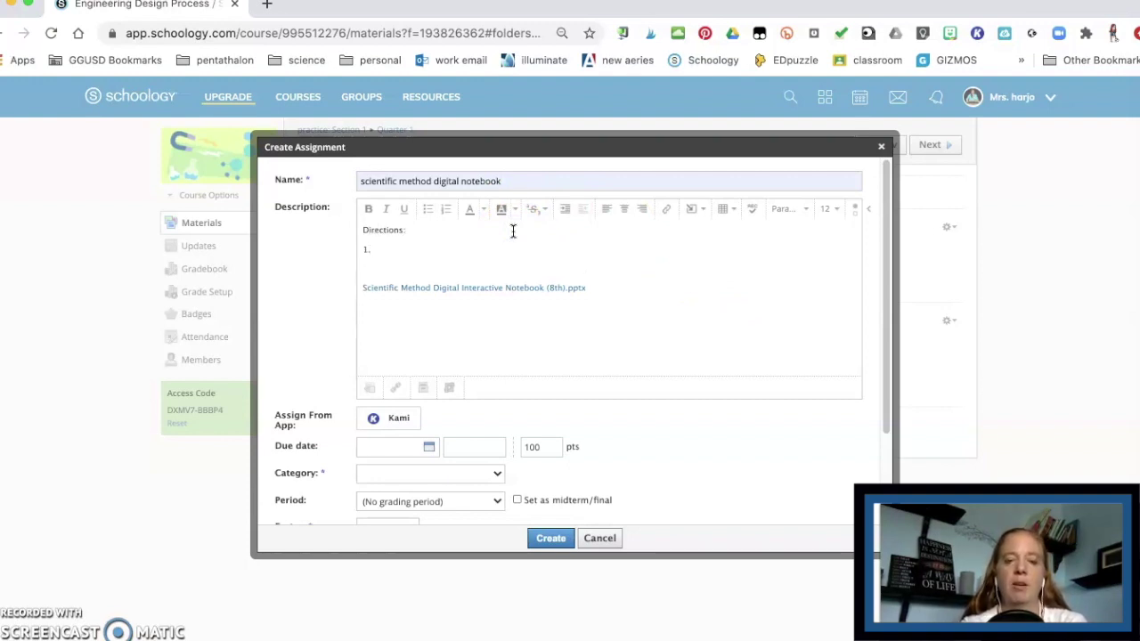
type("1. Open the scientific method digital interactive notebook link")
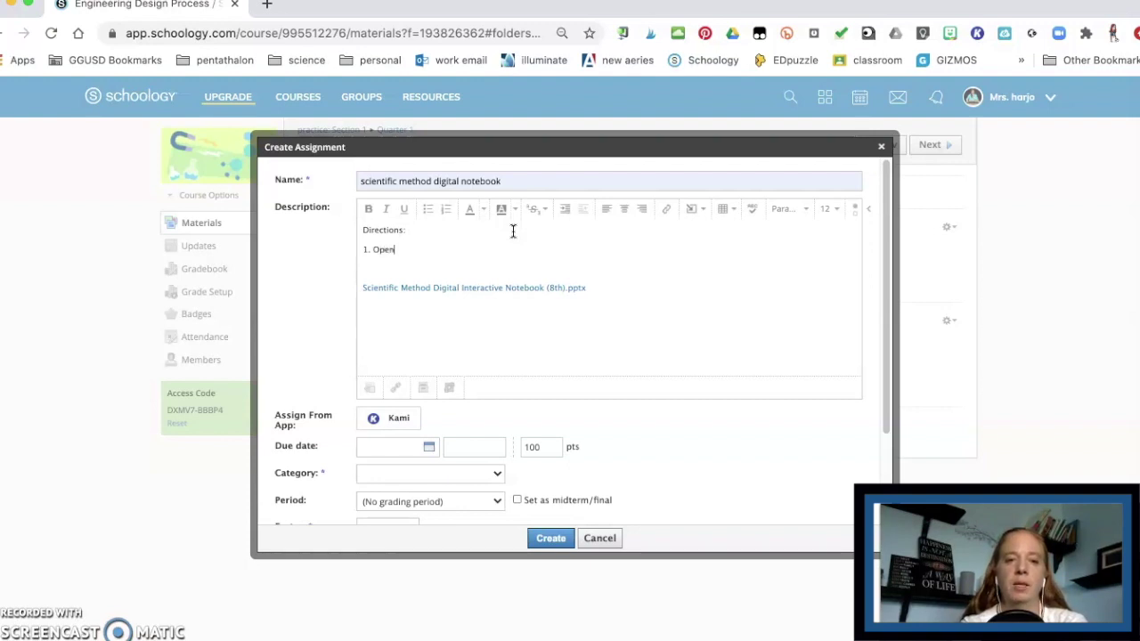
key("Return")
type("2.")
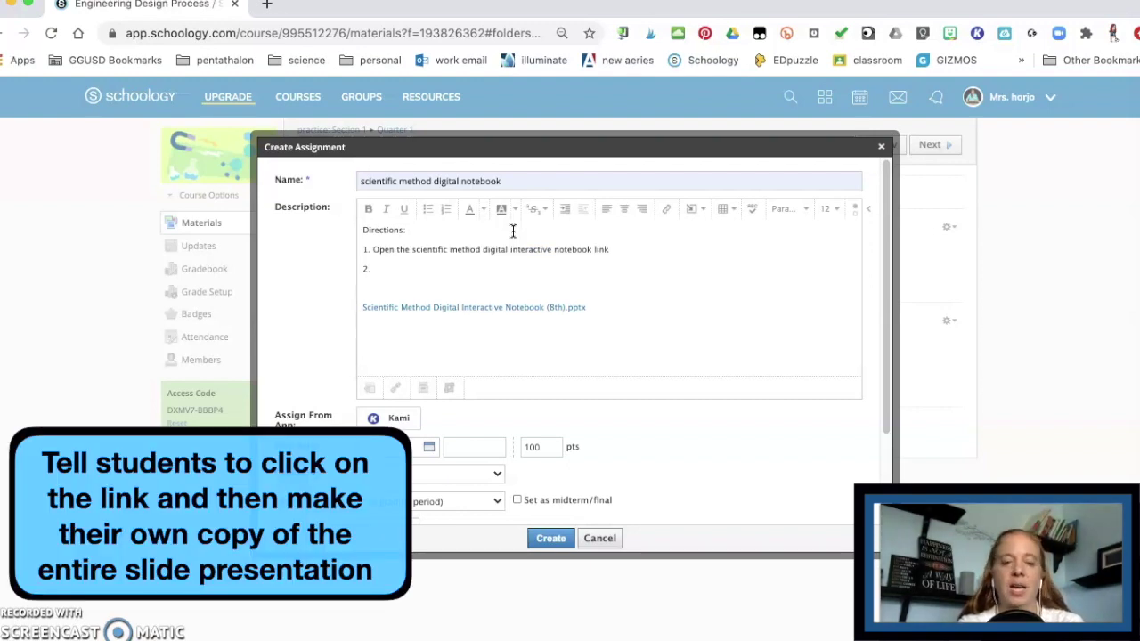
type(" Go to File and make a copy of the entire slide presentation")
Step: Add directions 3 (complete the notebook) and 4 (attach and turn it in), create the assignment, and open it
key("Return")
type("3.")
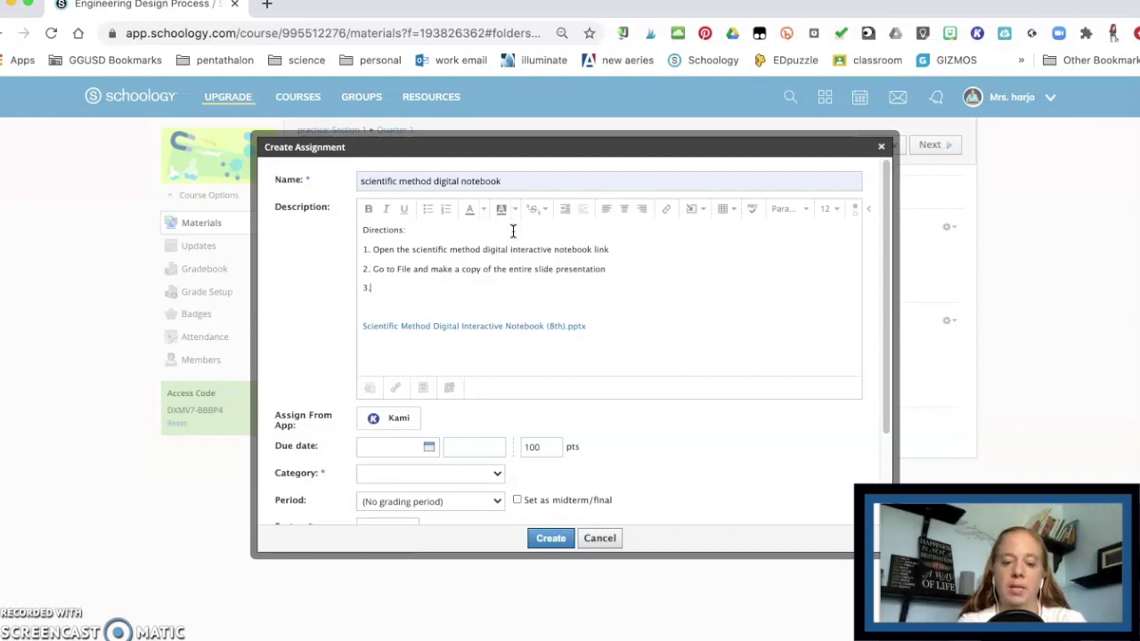
type(" Follow the directions and complete the digital notebook")
key("Return")
type("4.")
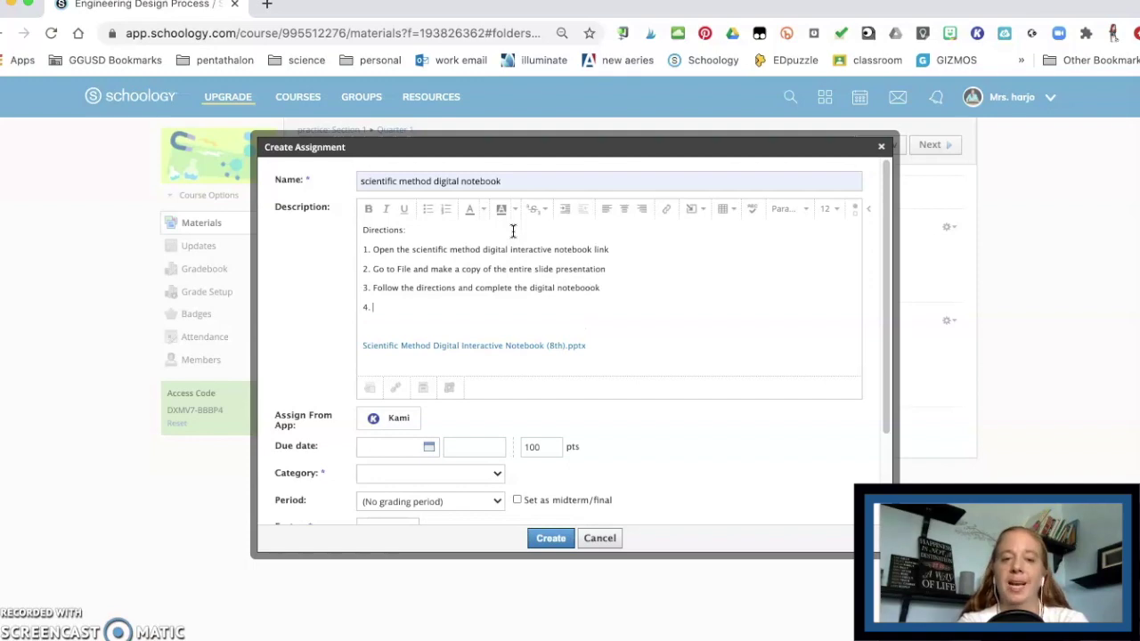
type(" Att")
type("ach your digital notebook and turn it in")
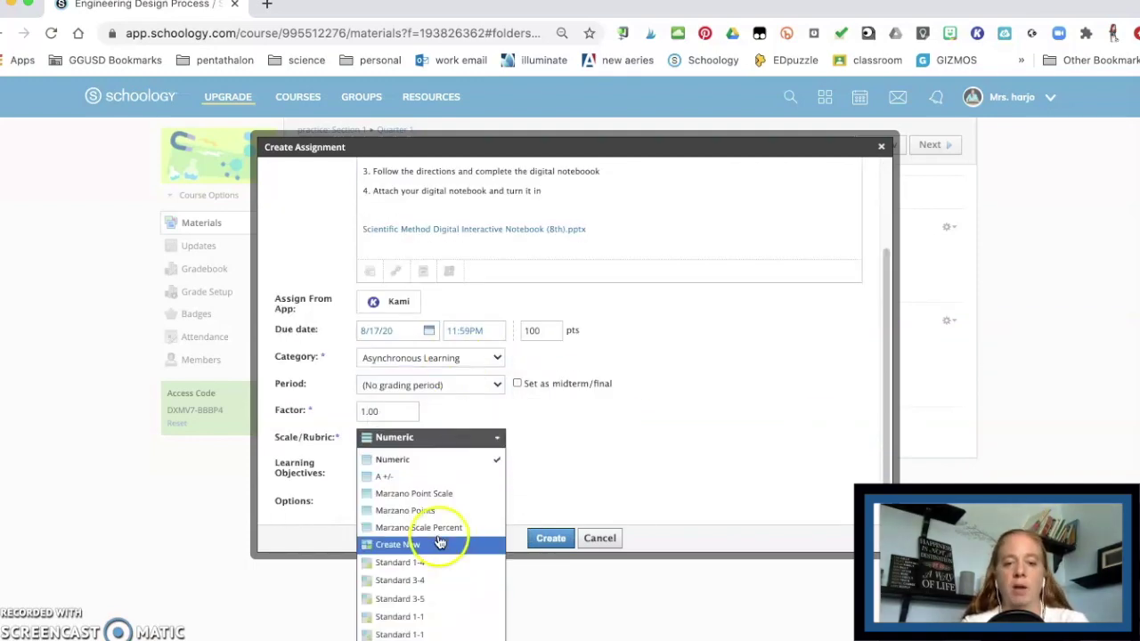
left_click(550, 538)
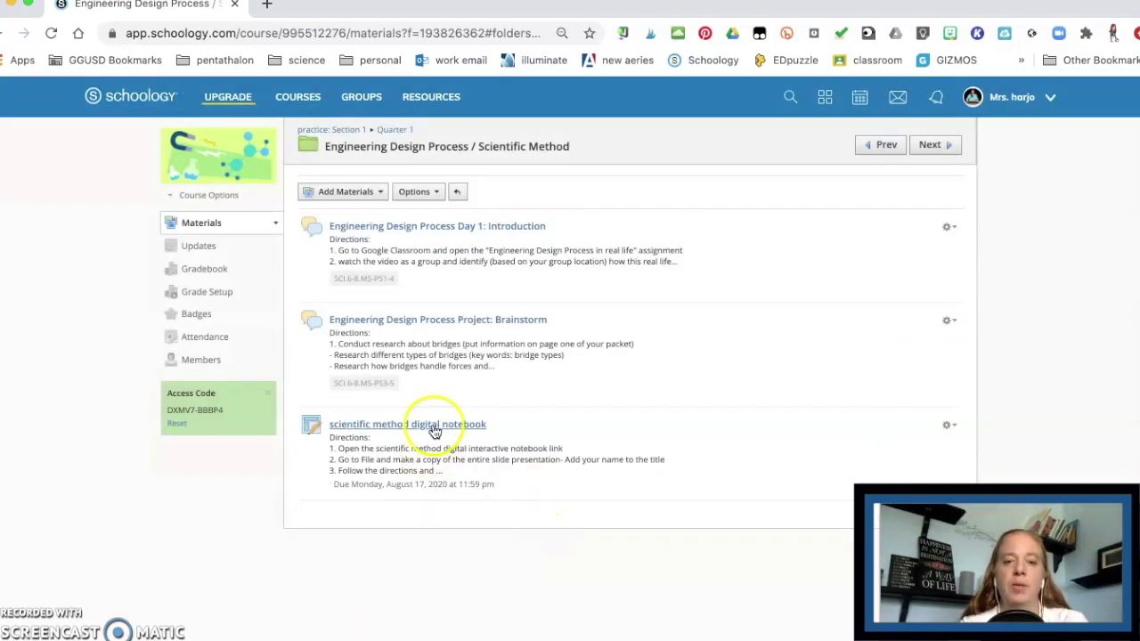
left_click(434, 426)
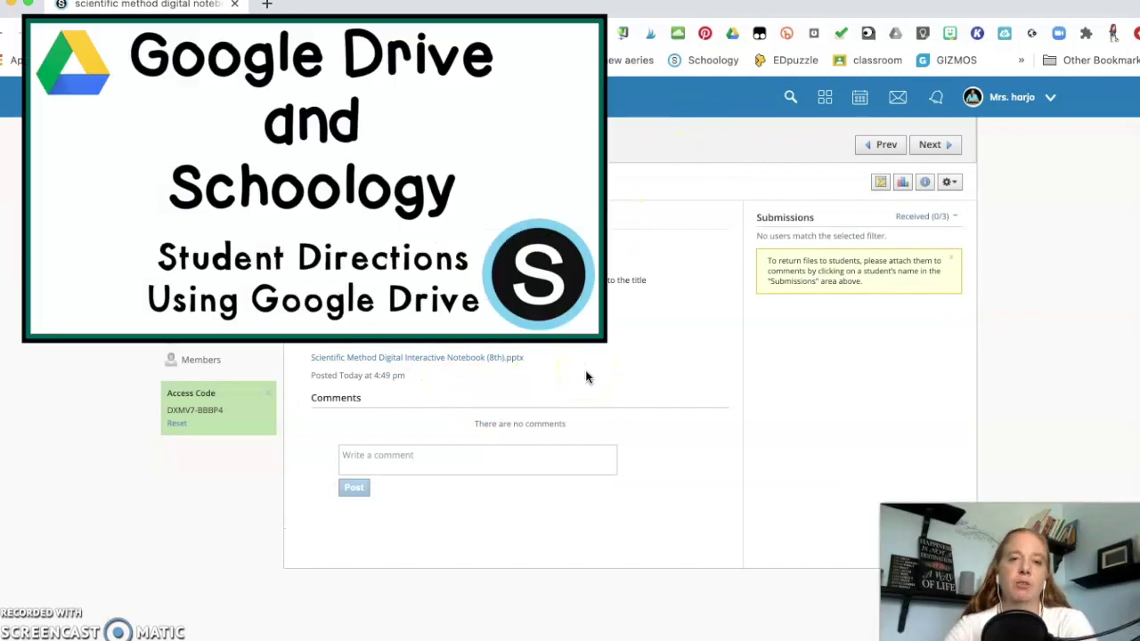
Step: As the student, open the assignment and its Scientific Method Digital Interactive Notebook (8th).pptx link
left_click(846, 269)
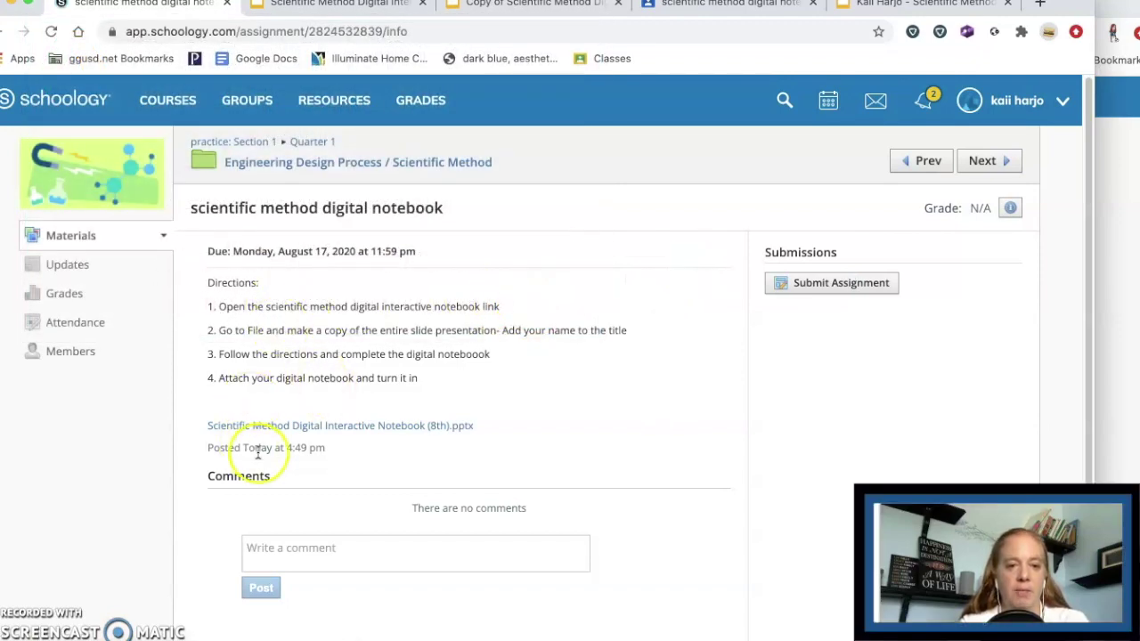
left_click(358, 427)
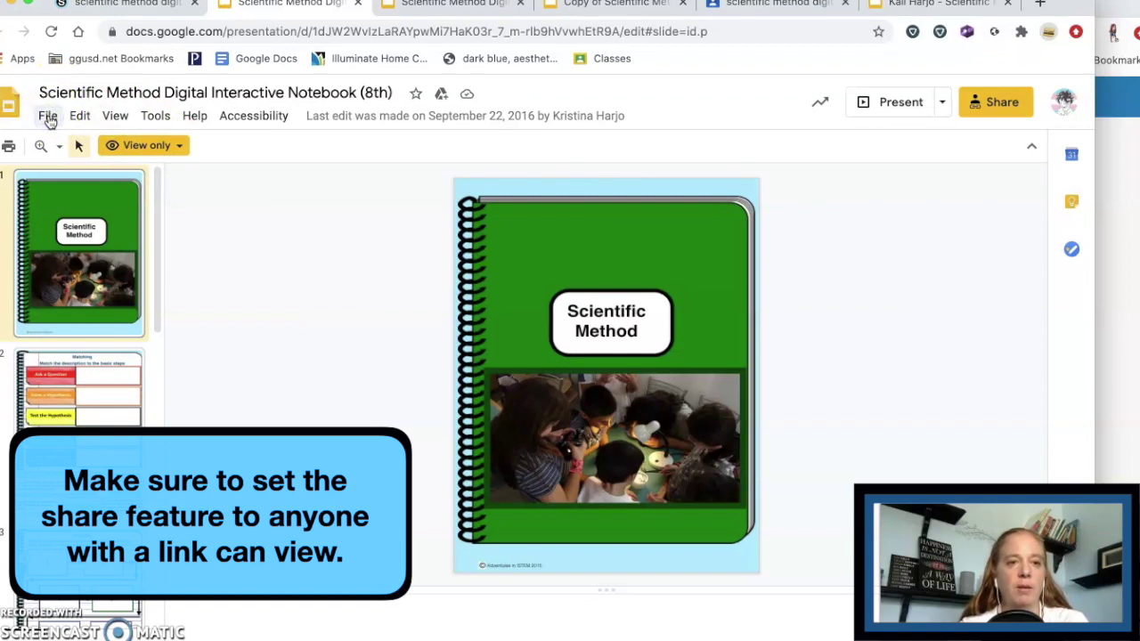
Step: Make a copy of the entire presentation with the student's name appended to its title
left_click(47, 117)
mouse_move(124, 252)
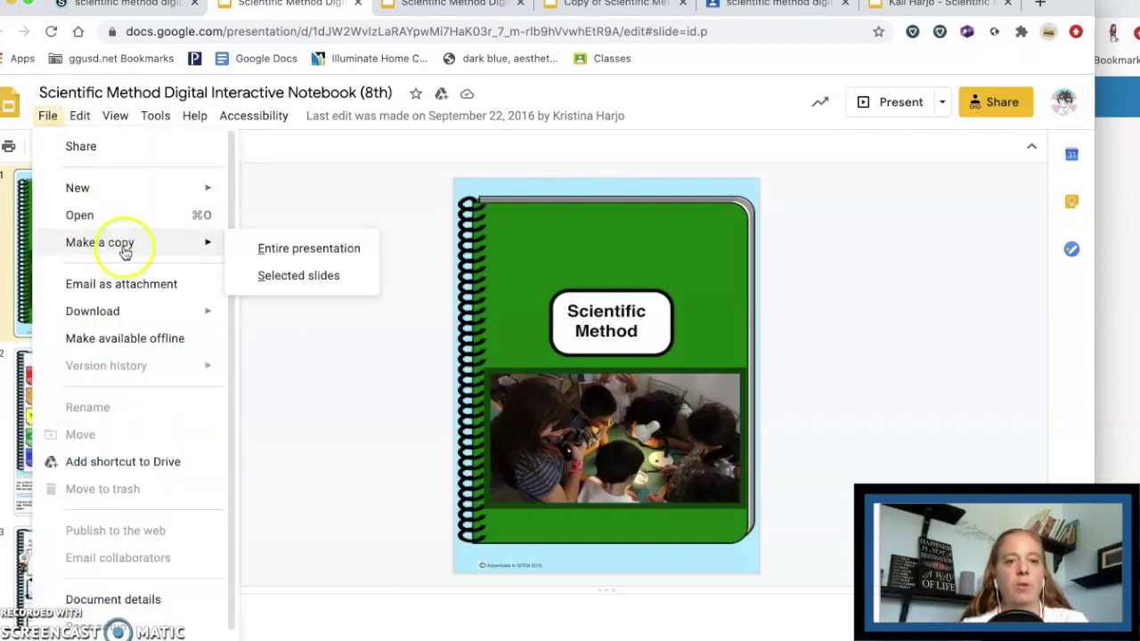
left_click(297, 248)
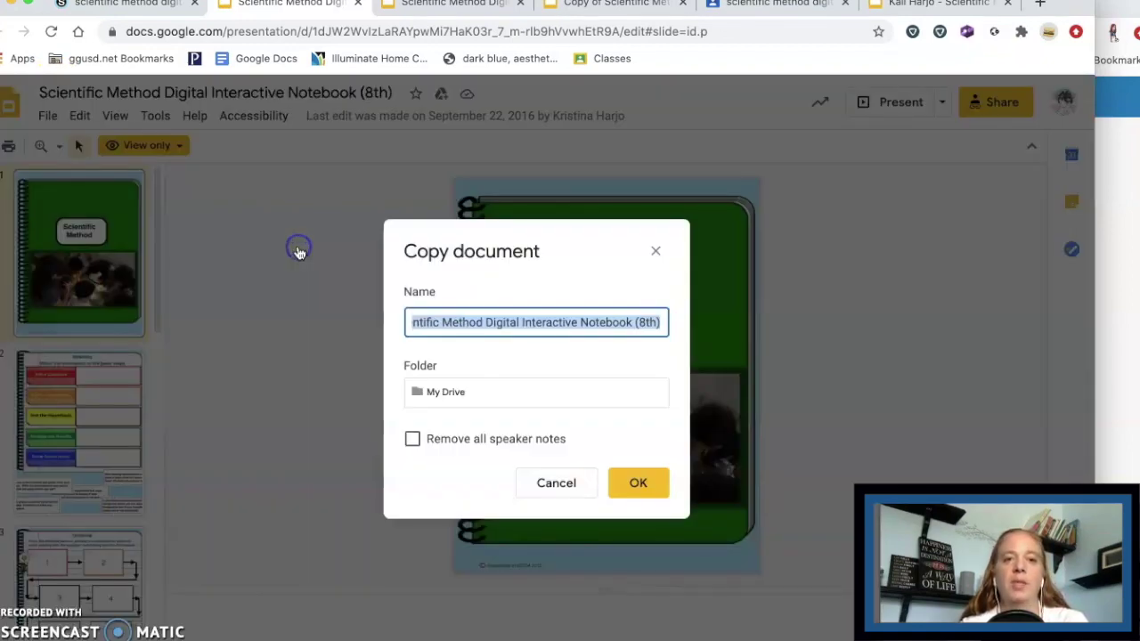
left_click(661, 323)
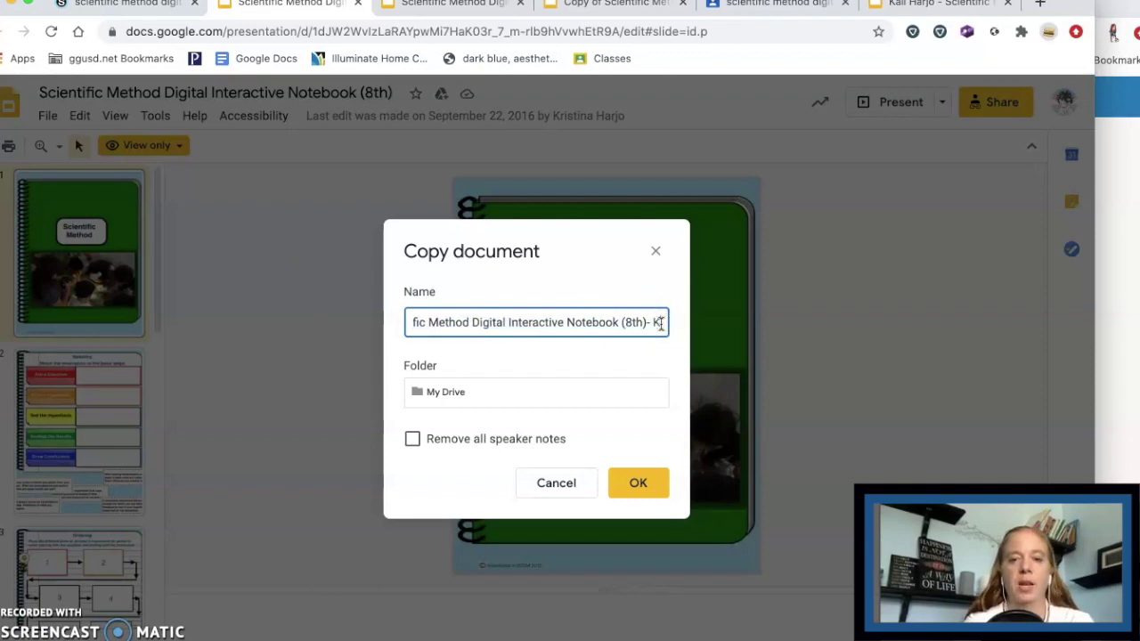
key("Return")
Step: On the Matching slide, drag the description cards into the answer column
left_click(117, 378)
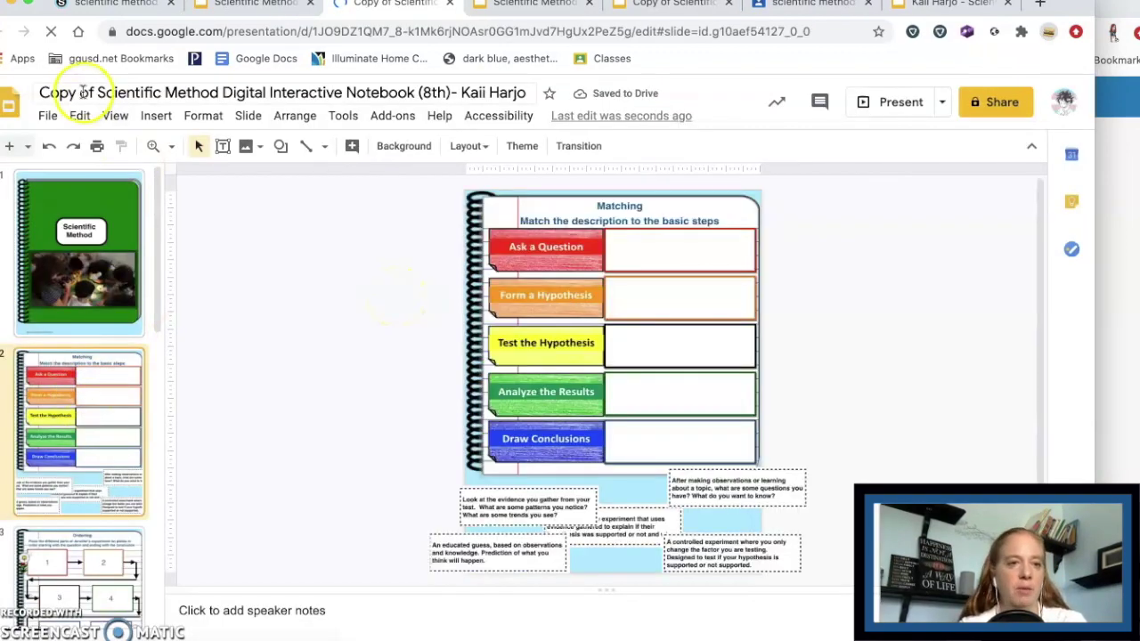
left_click_drag(564, 516, 609, 432)
left_click_drag(713, 491, 700, 336)
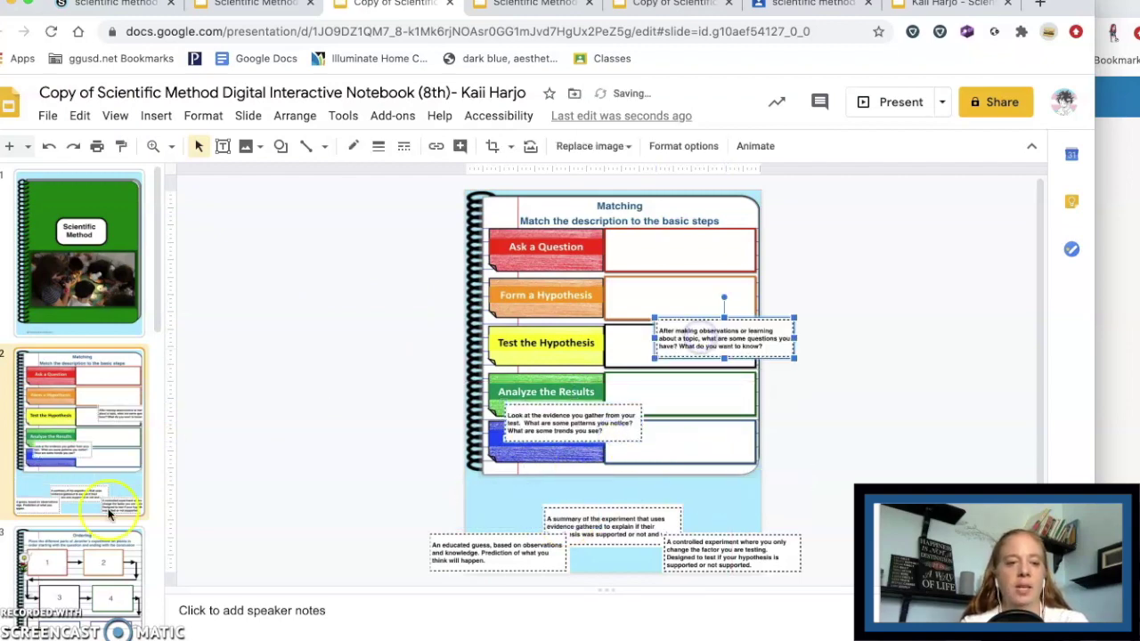
left_click_drag(158, 305, 170, 474)
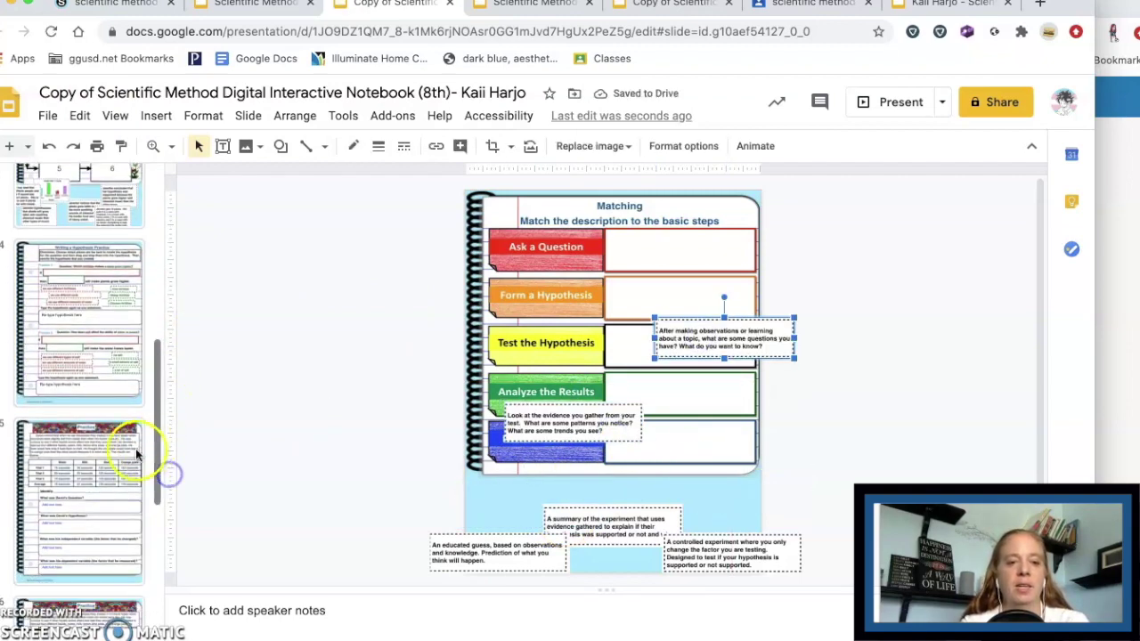
Step: Select the first answer box on the Practice slide, then begin the Schoology submission
left_click(102, 497)
left_click(537, 389)
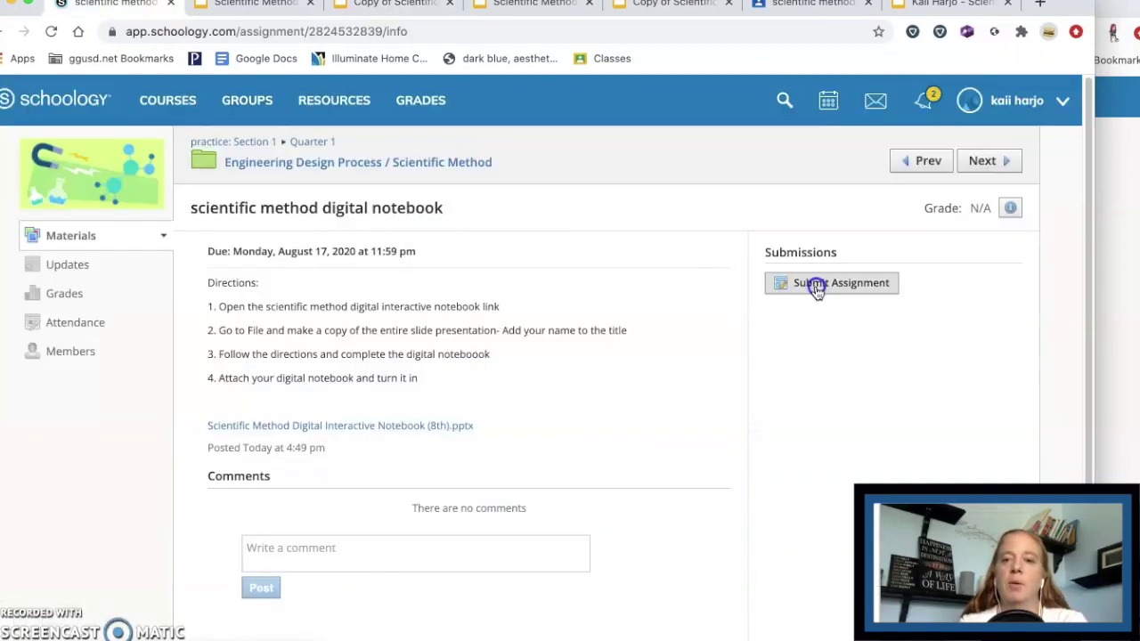
left_click(814, 285)
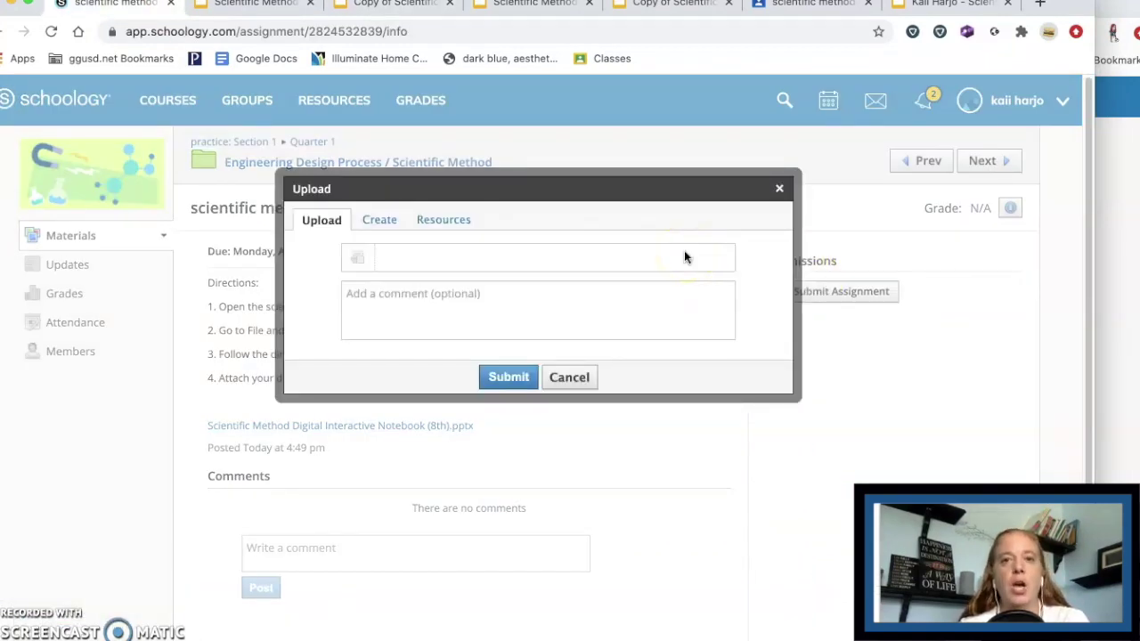
Step: Attach the student's named notebook copy from the Google Drive Resource App via Import File
left_click(457, 220)
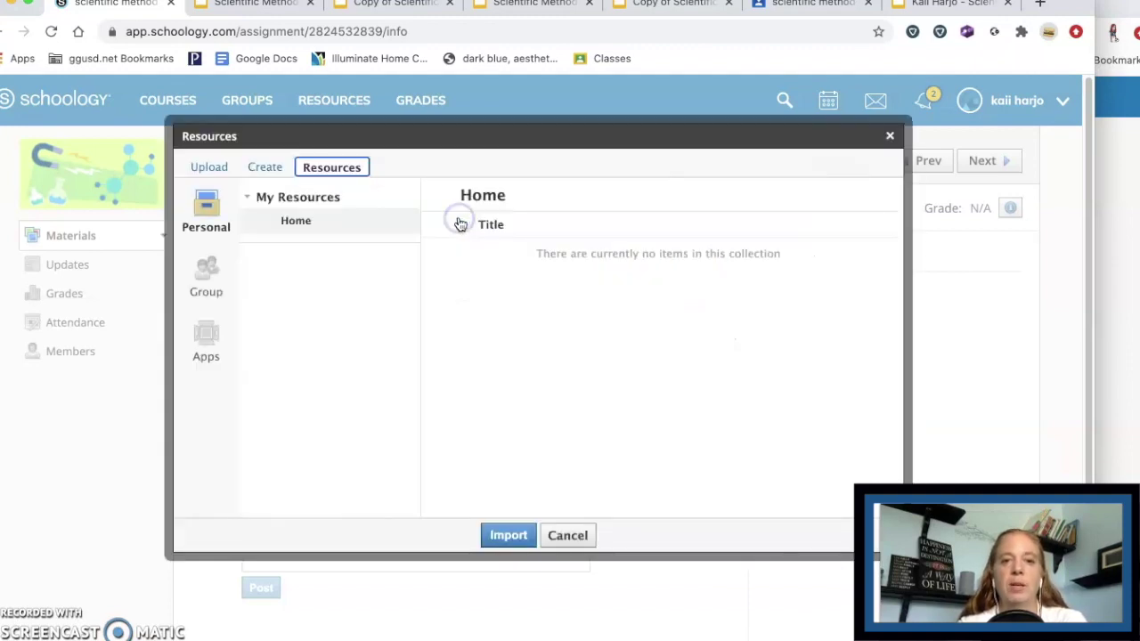
left_click(207, 340)
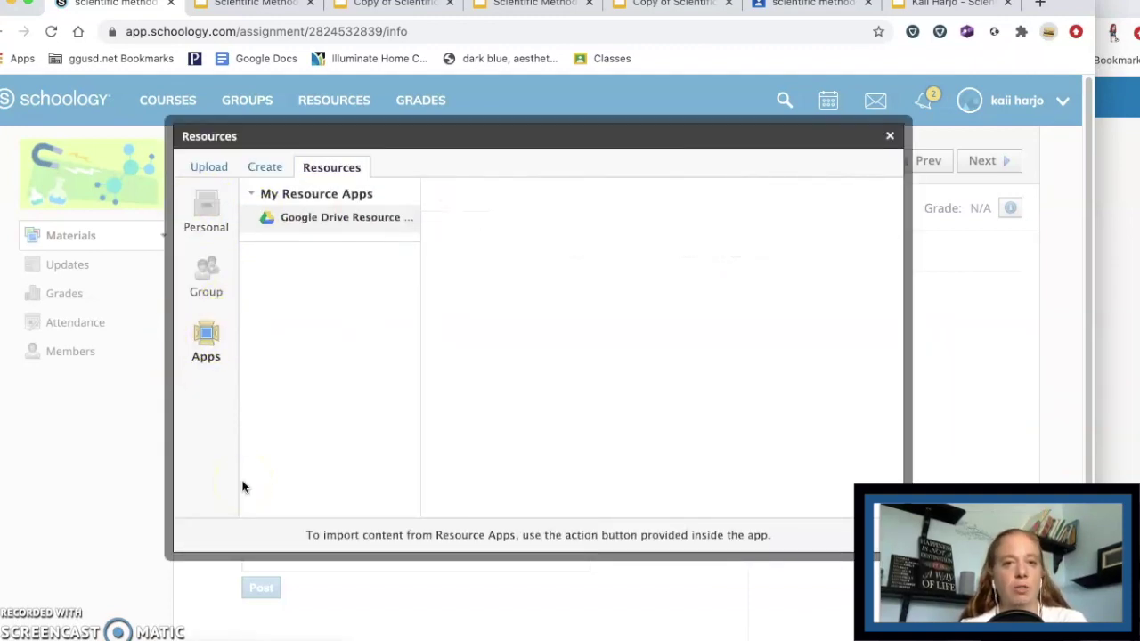
left_click(203, 356)
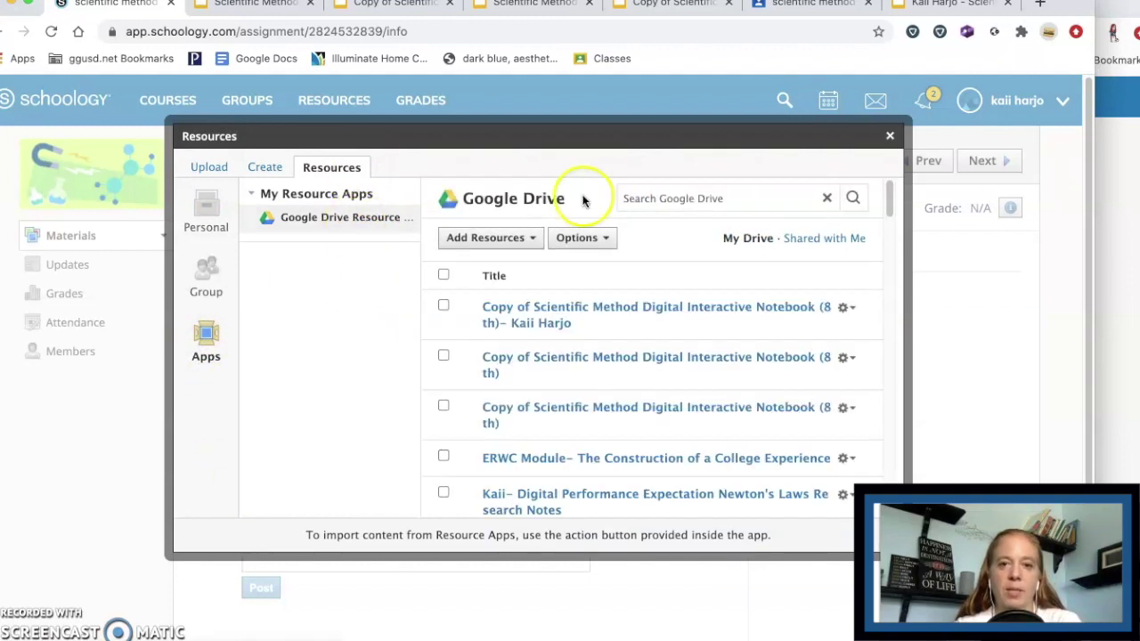
left_click(444, 305)
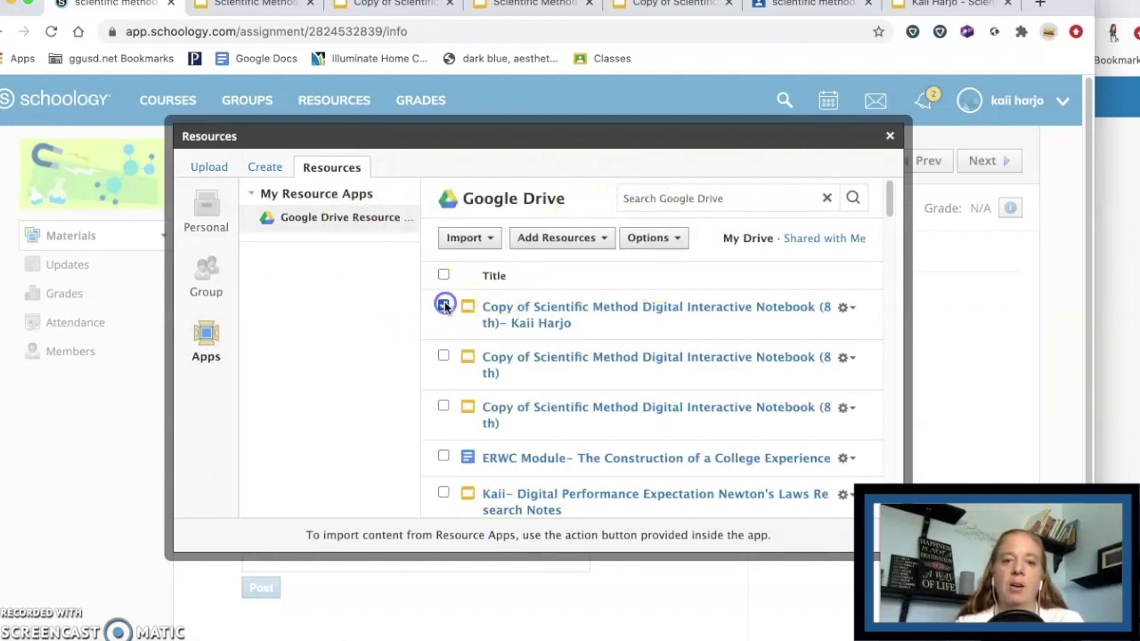
left_click(495, 237)
left_click(501, 264)
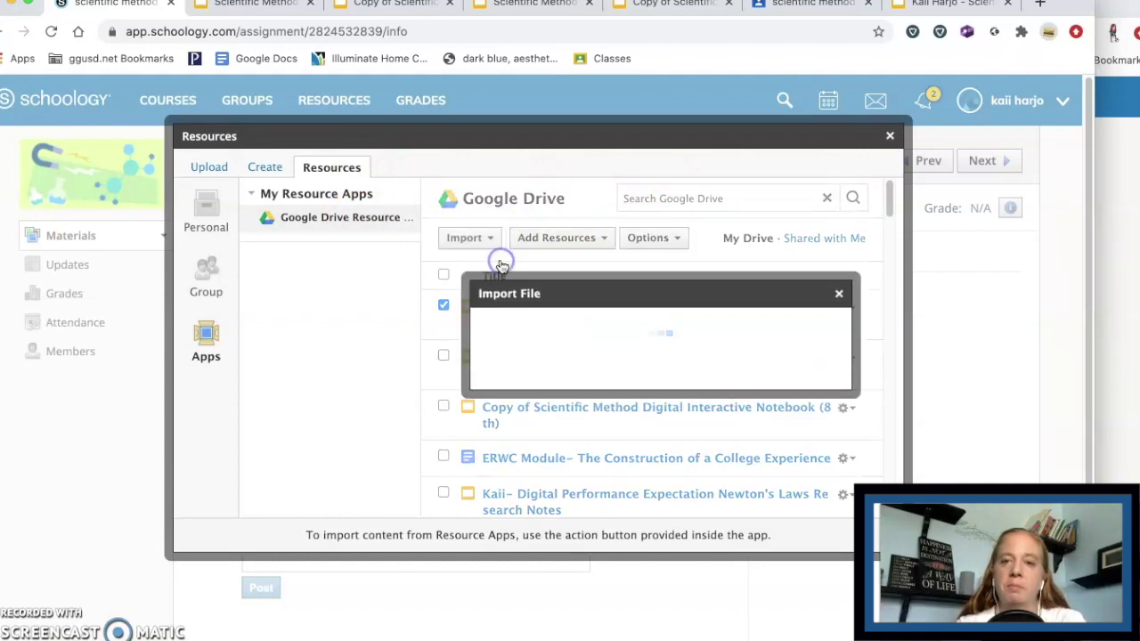